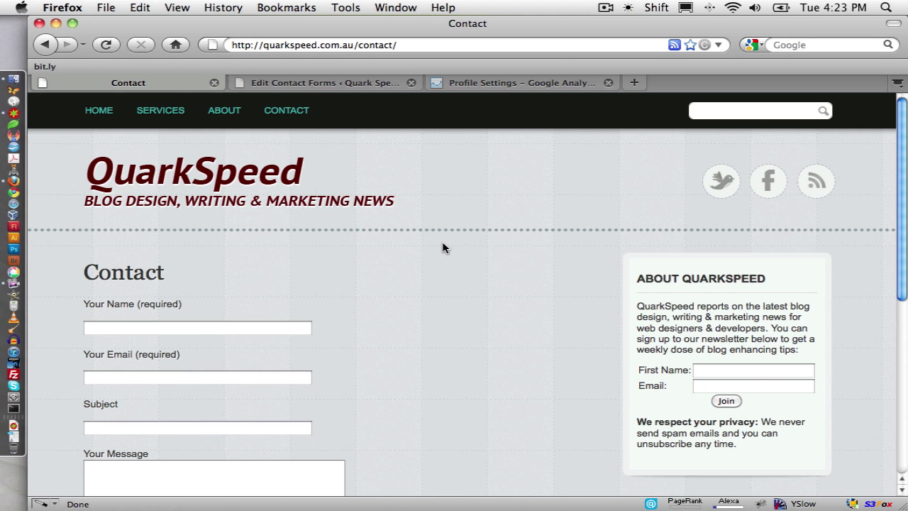
# Visit the WordPress Dashboard, then reopen the Contact Us form in Contact Form 7.
pyautogui.scroll(-3, 442, 248)
pyautogui.scroll(-5, 441, 248)
pyautogui.scroll(10, 442, 247)
pyautogui.click(302, 84)
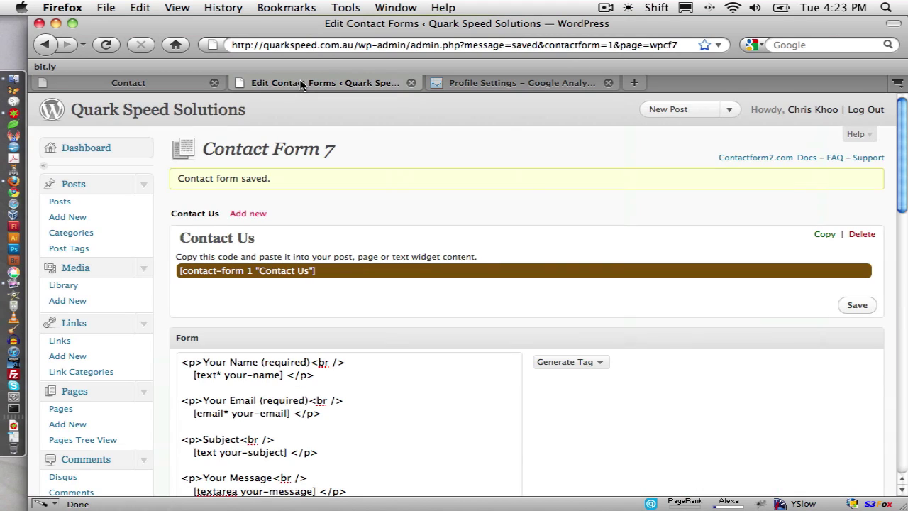
pyautogui.click(86, 149)
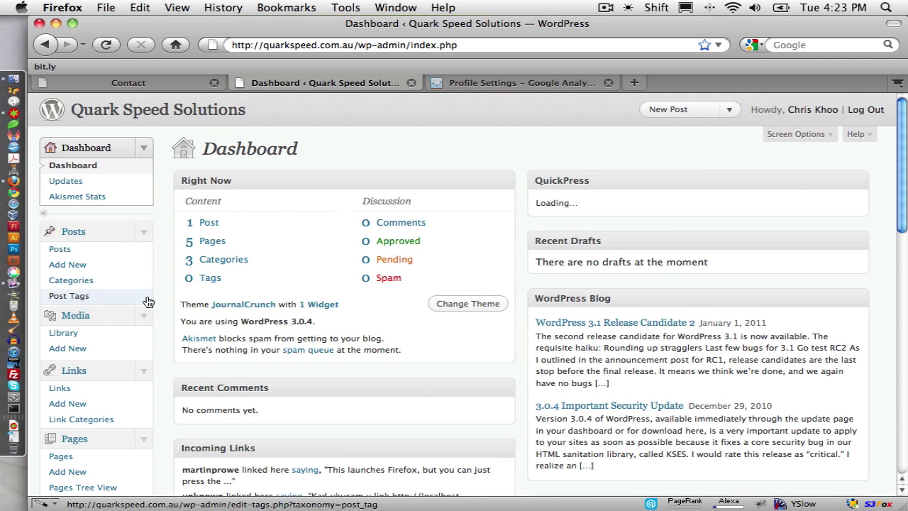
pyautogui.scroll(-5, 278, 331)
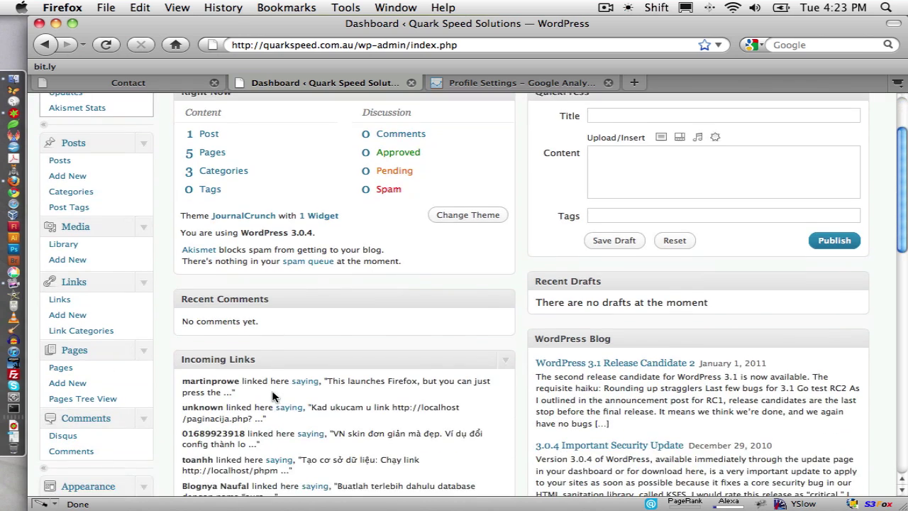
pyautogui.scroll(-10, 273, 394)
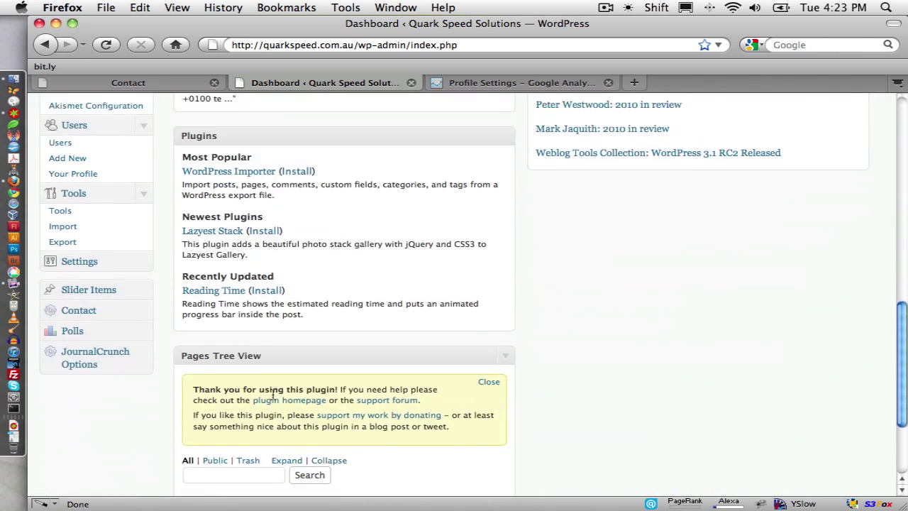
pyautogui.click(106, 278)
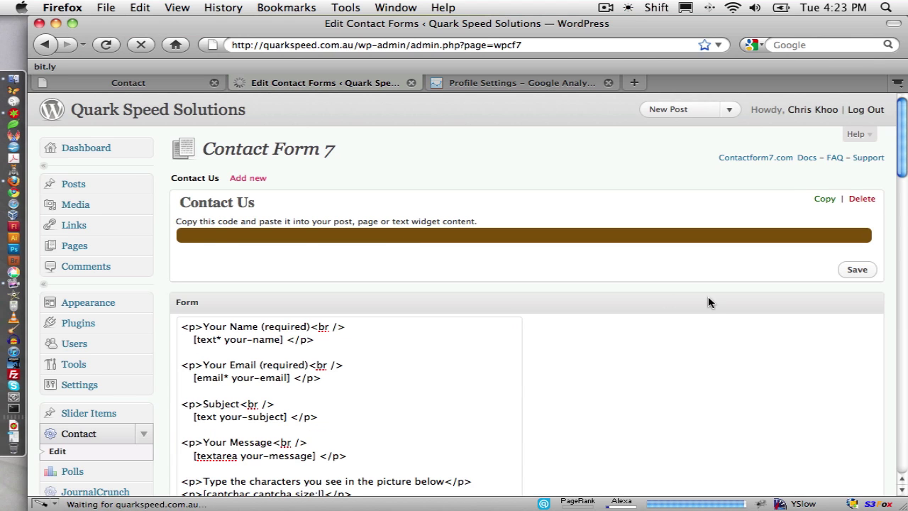
# Expand the Contact Us form's Additional Settings section.
pyautogui.scroll(-2, 673, 305)
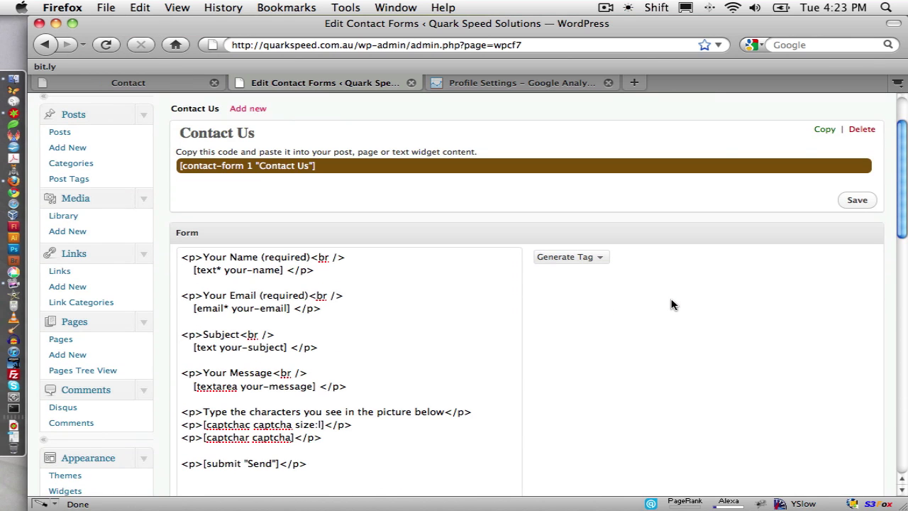
pyautogui.scroll(2, 672, 305)
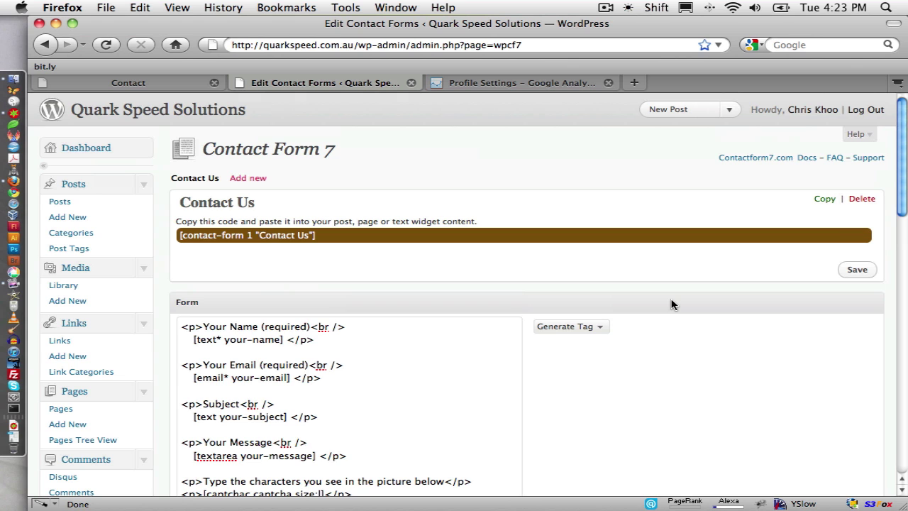
pyautogui.scroll(-11, 673, 304)
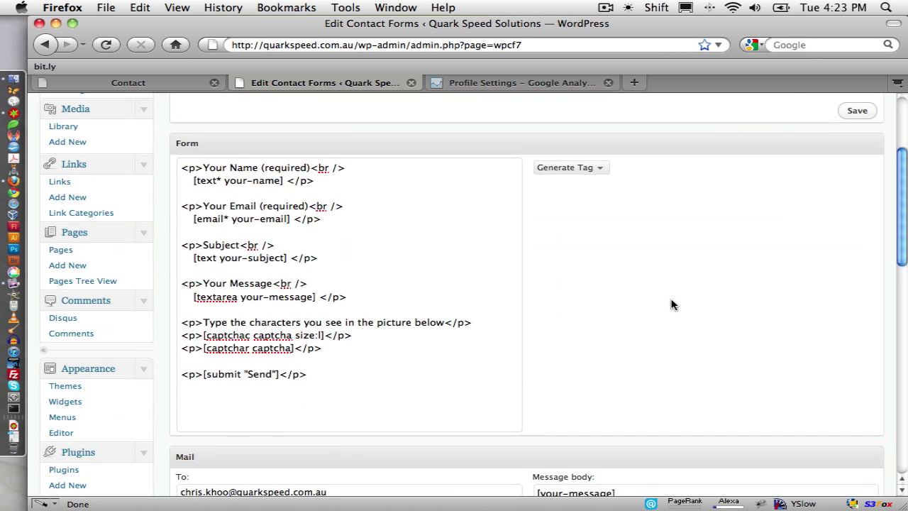
pyautogui.scroll(-13, 672, 302)
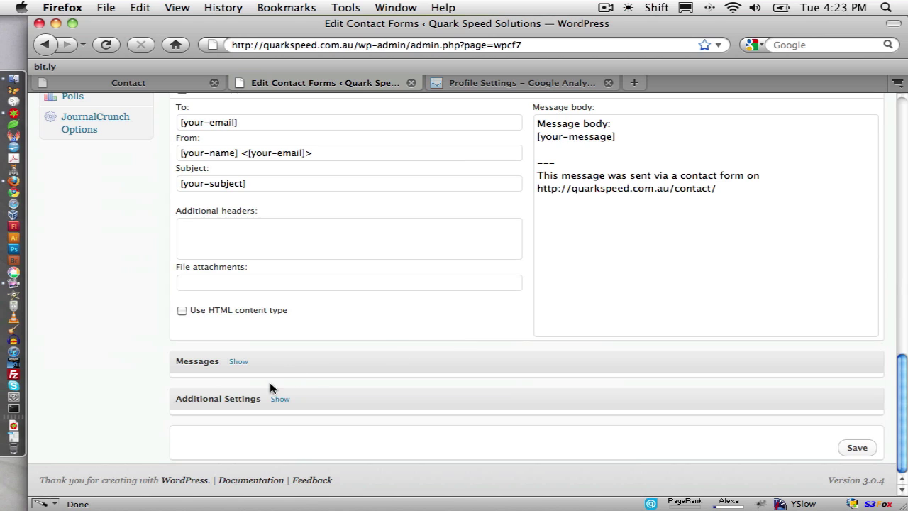
pyautogui.click(281, 400)
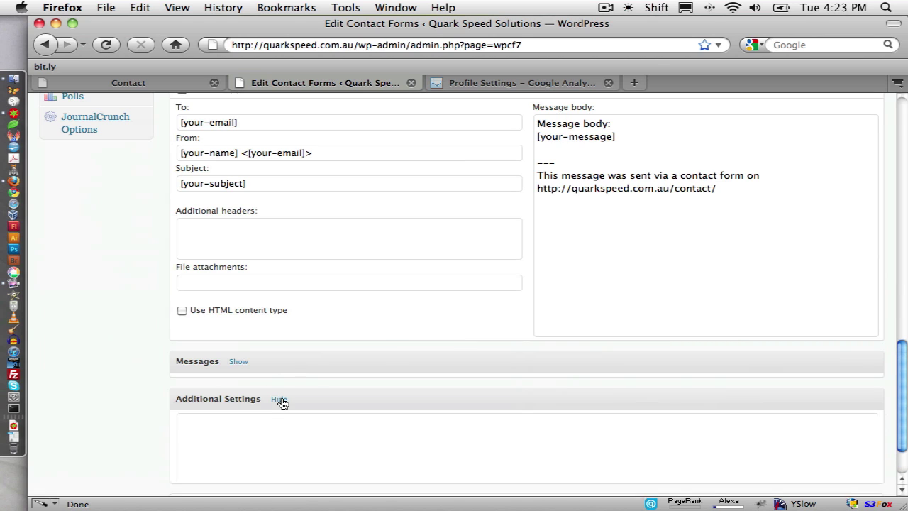
pyautogui.scroll(-3, 463, 366)
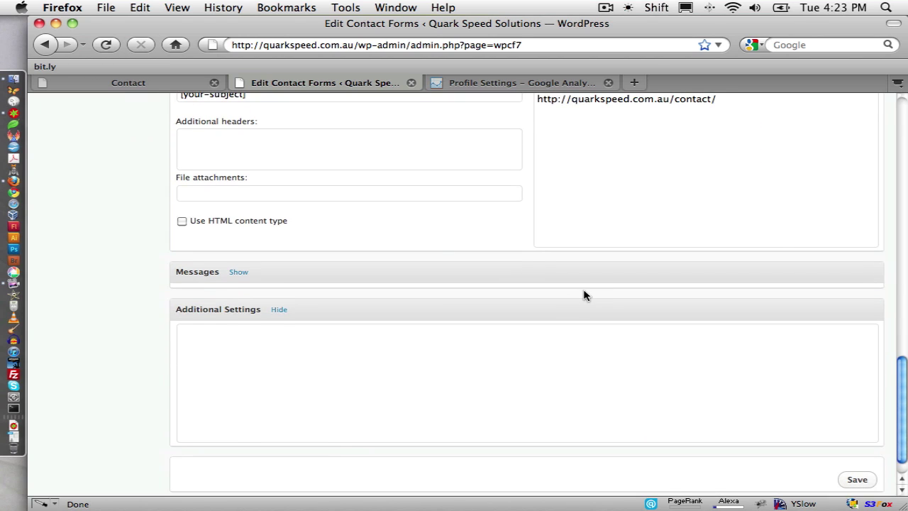
# Copy the on_sent_ok line from the snippet in Smultron.
pyautogui.press('F9')
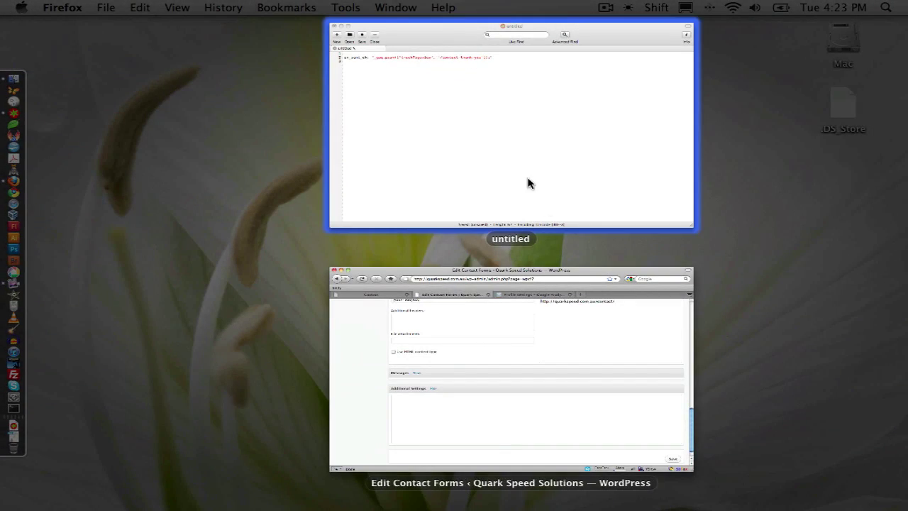
pyautogui.click(529, 183)
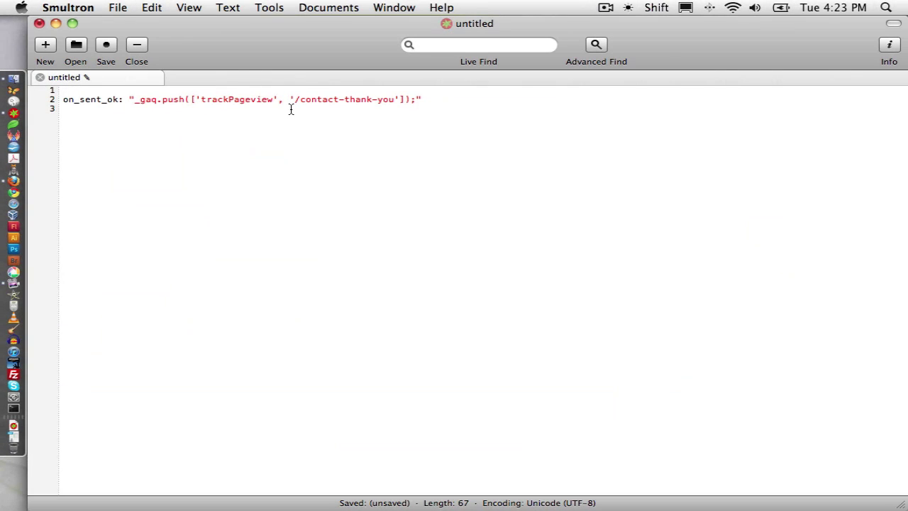
pyautogui.hotkey('shift', 'Up')
pyautogui.hotkey('shift', 'Left')
pyautogui.press('super+c')
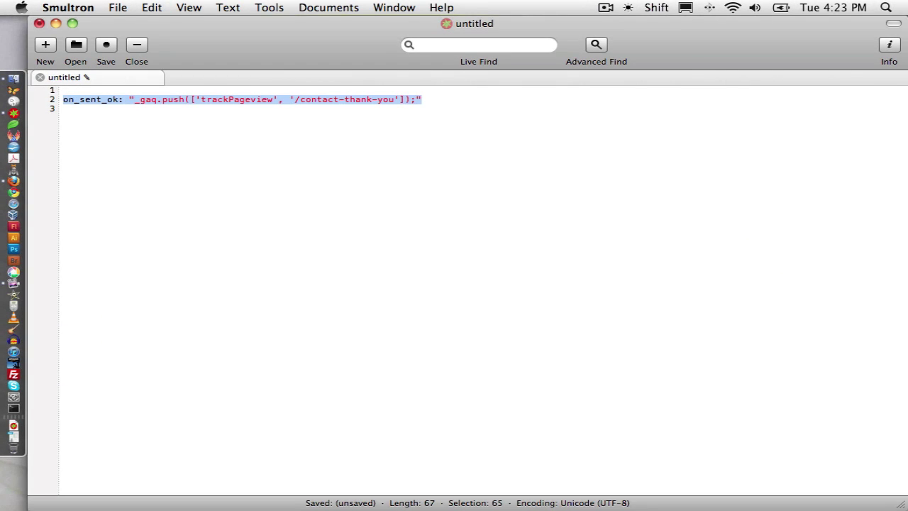
pyautogui.press('F9')
# Paste the on_sent_ok trackPageview line for /contact-thank-you into Additional Settings and save the form.
pyautogui.click(499, 154)
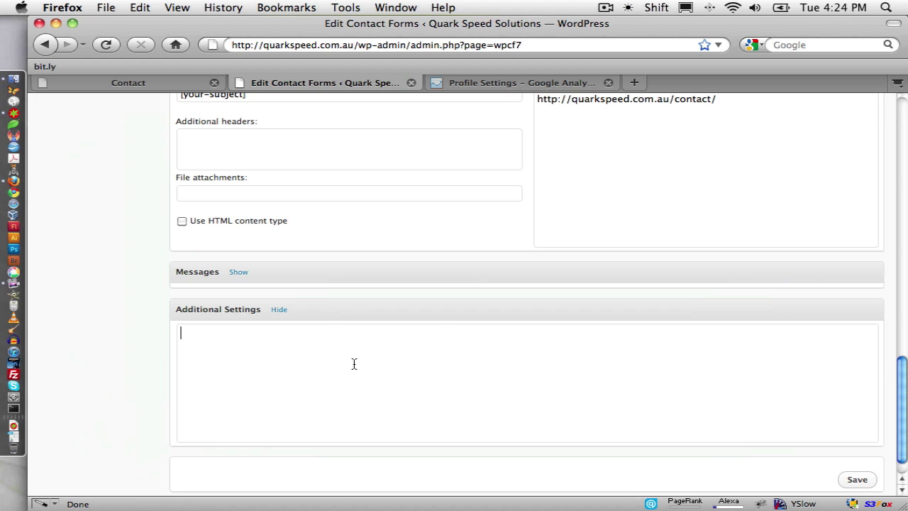
pyautogui.press('super+v')
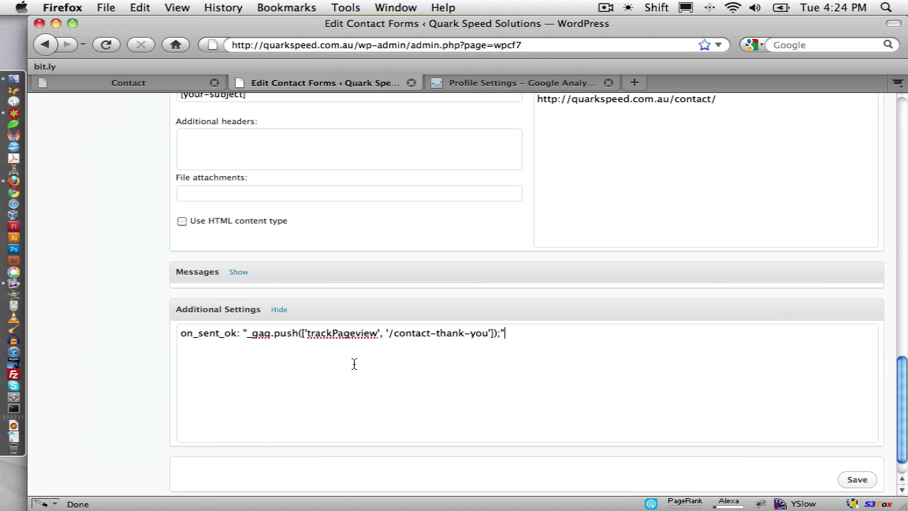
pyautogui.click(218, 335)
pyautogui.hotkey('shift', 'Right')
pyautogui.hotkey('shift', 'Right')
pyautogui.hotkey('shift', 'Right')
pyautogui.hotkey('shift', 'Right')
pyautogui.hotkey('shift', 'Right')
pyautogui.hotkey('shift', 'Right')
pyautogui.hotkey('shift', 'Right')
pyautogui.hotkey('shift', 'Right')
pyautogui.hotkey('shift', 'Right')
pyautogui.hotkey('shift', 'Right')
pyautogui.hotkey('shift', 'Right')
pyautogui.hotkey('shift', 'Right')
pyautogui.hotkey('shift', 'Right')
pyautogui.hotkey('shift', 'Right')
pyautogui.hotkey('shift', 'Right')
pyautogui.hotkey('shift', 'Right')
pyautogui.hotkey('shift', 'Right')
pyautogui.press('super+c')
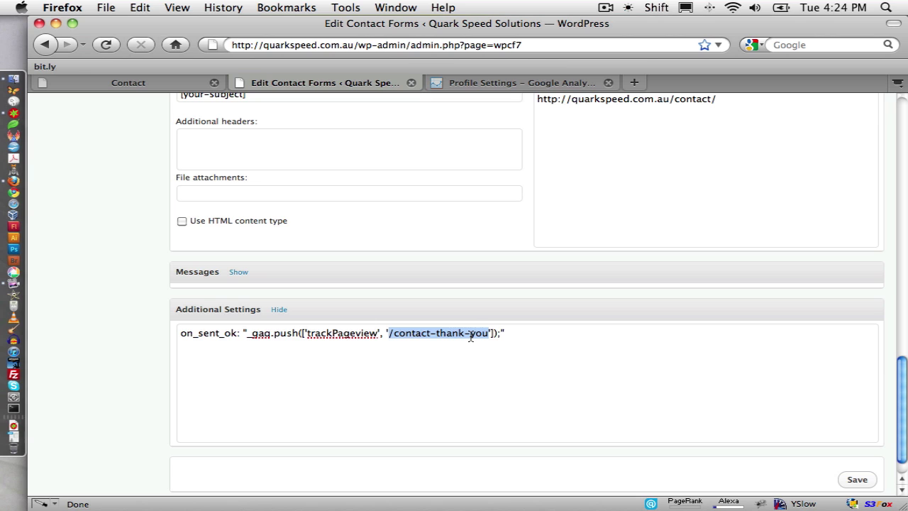
pyautogui.click(857, 480)
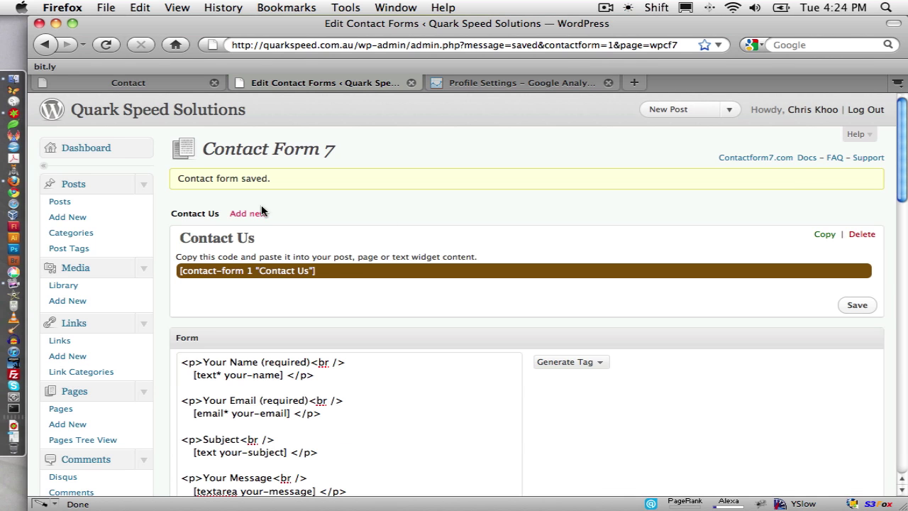
pyautogui.click(499, 84)
pyautogui.scroll(5, 384, 219)
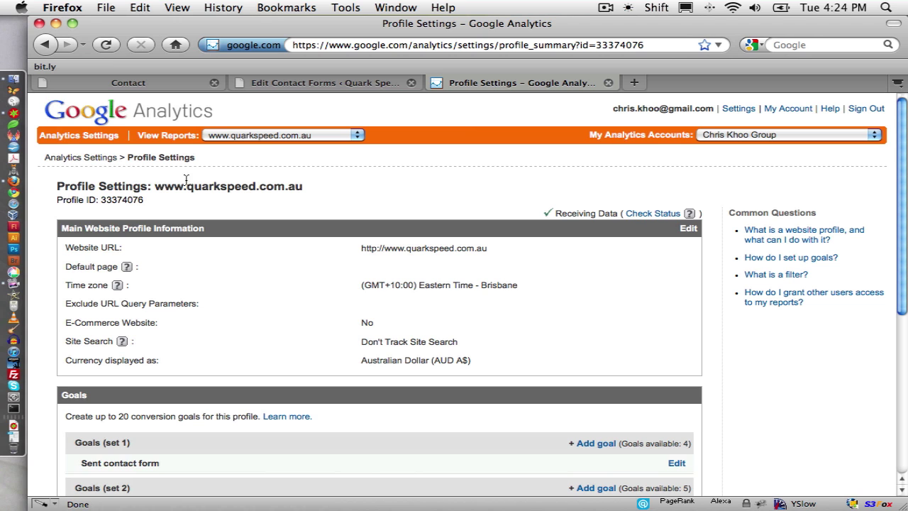
pyautogui.click(58, 156)
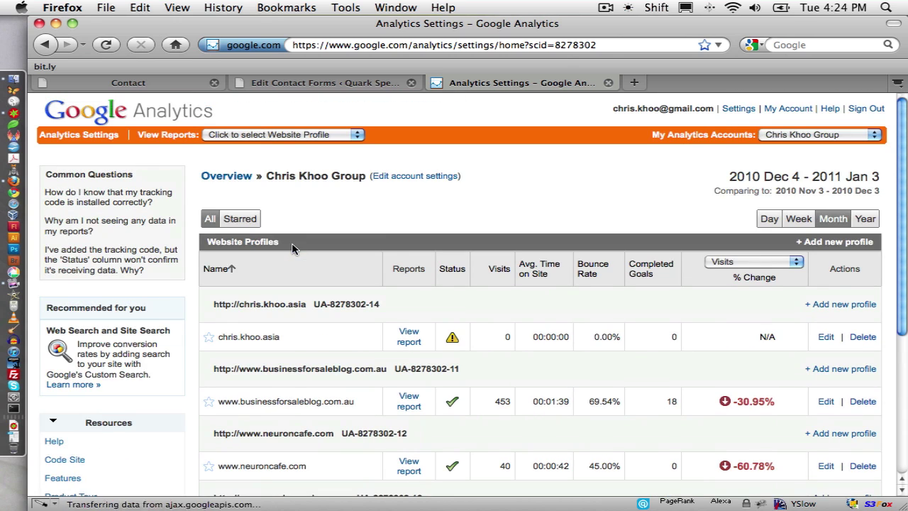
pyautogui.scroll(-5, 528, 307)
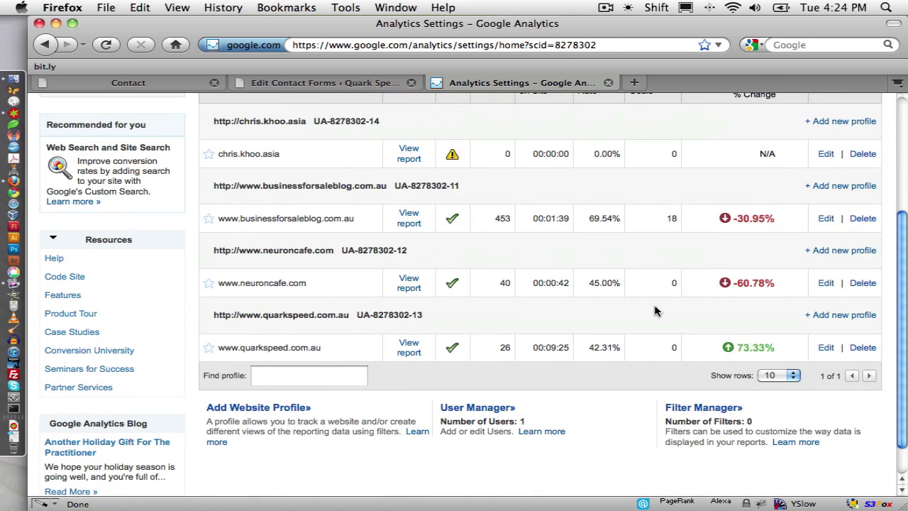
pyautogui.click(823, 348)
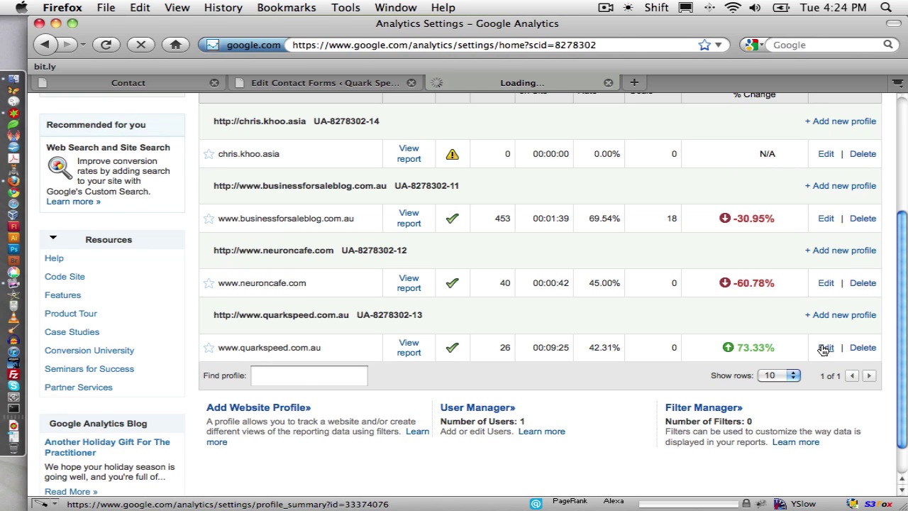
pyautogui.scroll(-2, 327, 237)
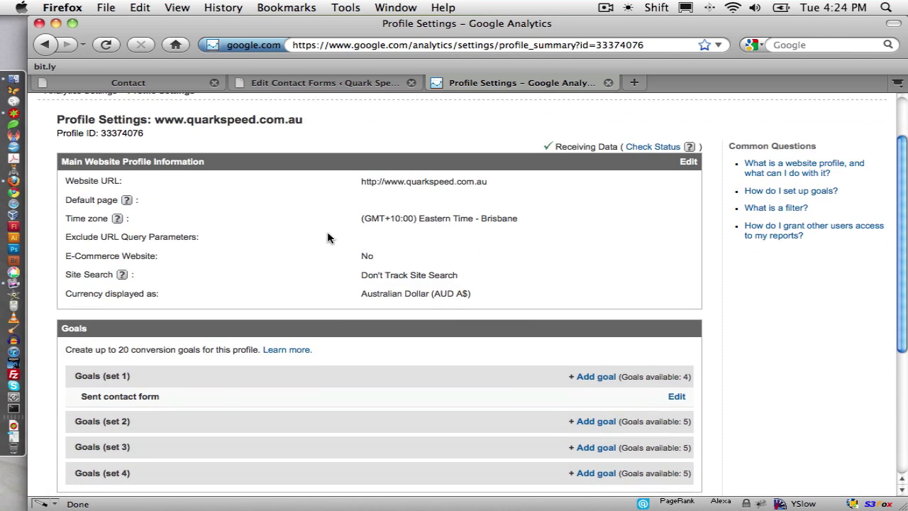
pyautogui.scroll(-4, 328, 238)
pyautogui.scroll(-1, 328, 237)
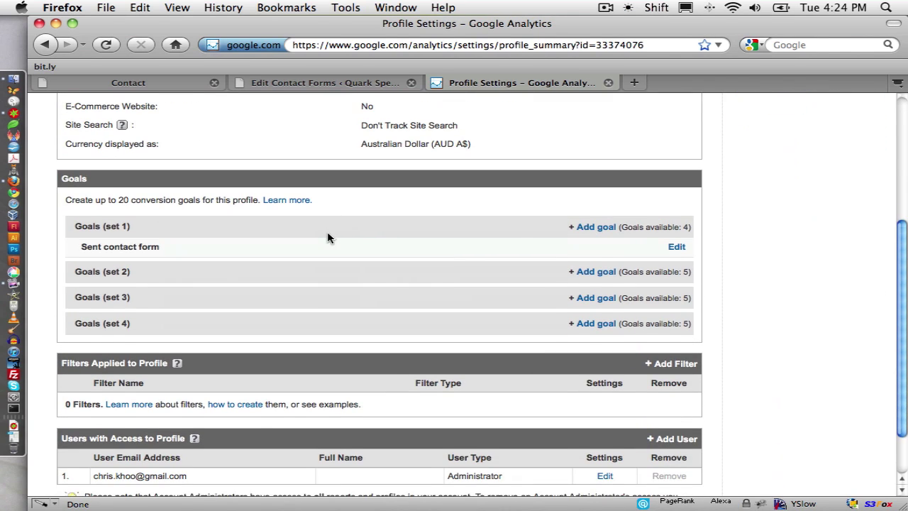
pyautogui.scroll(-1, 248, 253)
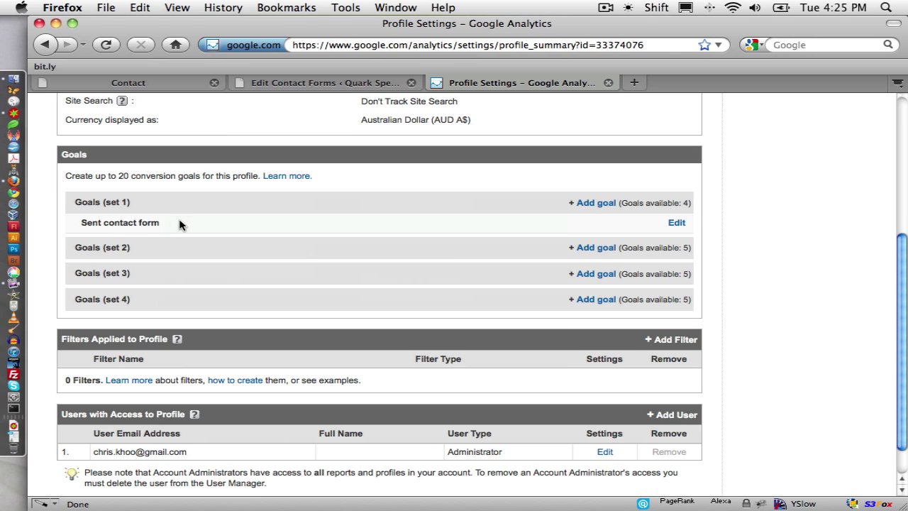
pyautogui.scroll(-1, 360, 230)
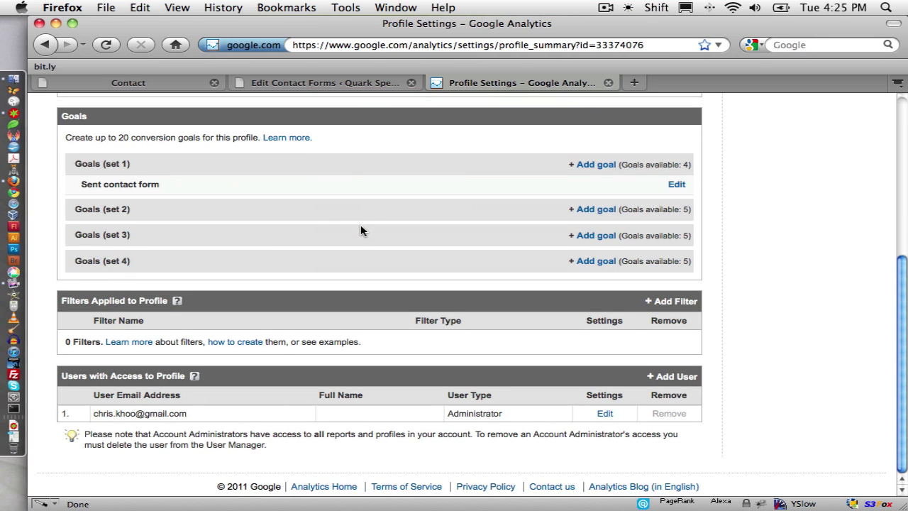
# Add a new goal to set 1 named 'Sent contact form'.
pyautogui.click(596, 166)
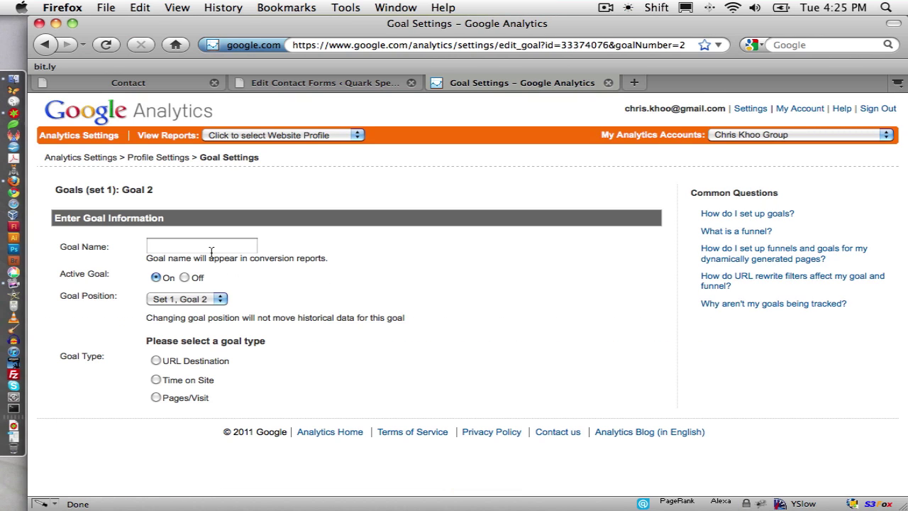
pyautogui.click(211, 248)
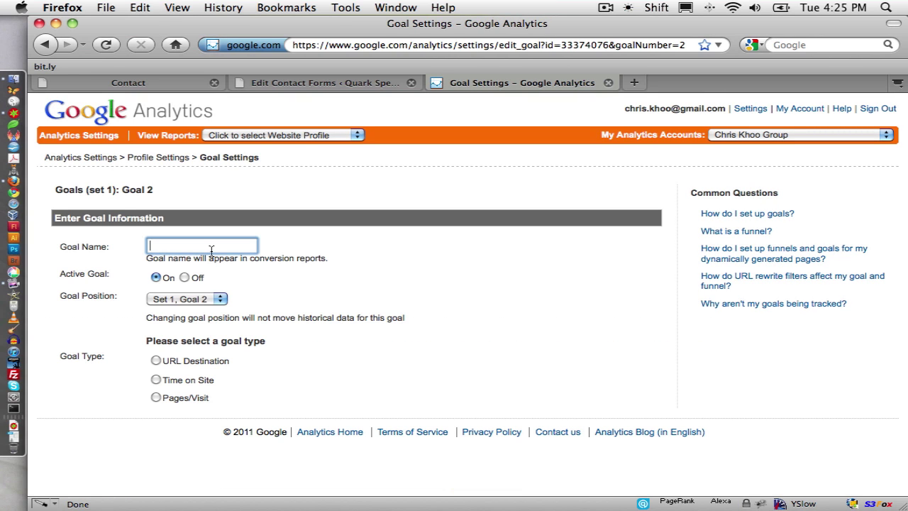
pyautogui.write('Sent contac')
pyautogui.press('BackSpace')
pyautogui.press('BackSpace')
pyautogui.write('tact form')
# Make it a URL Destination goal with Head Match and Goal URL /contact-thank-you.
pyautogui.click(154, 363)
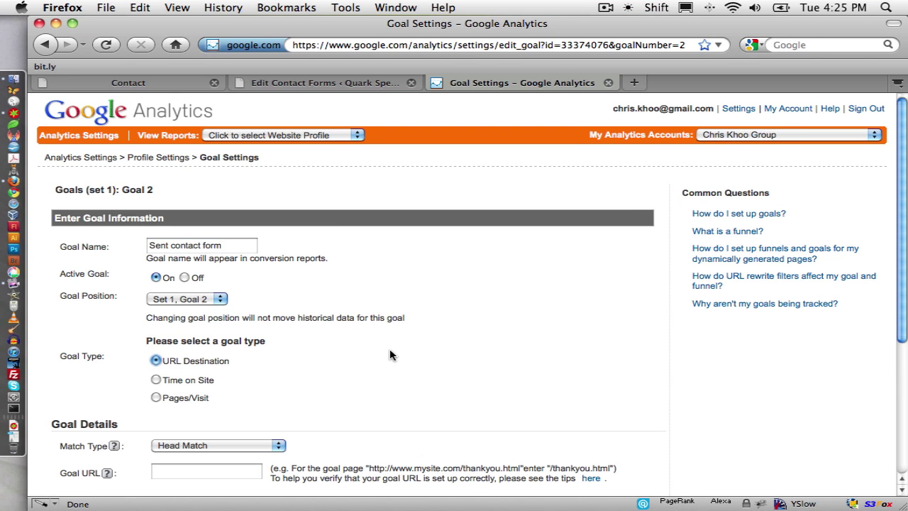
pyautogui.scroll(-3, 390, 348)
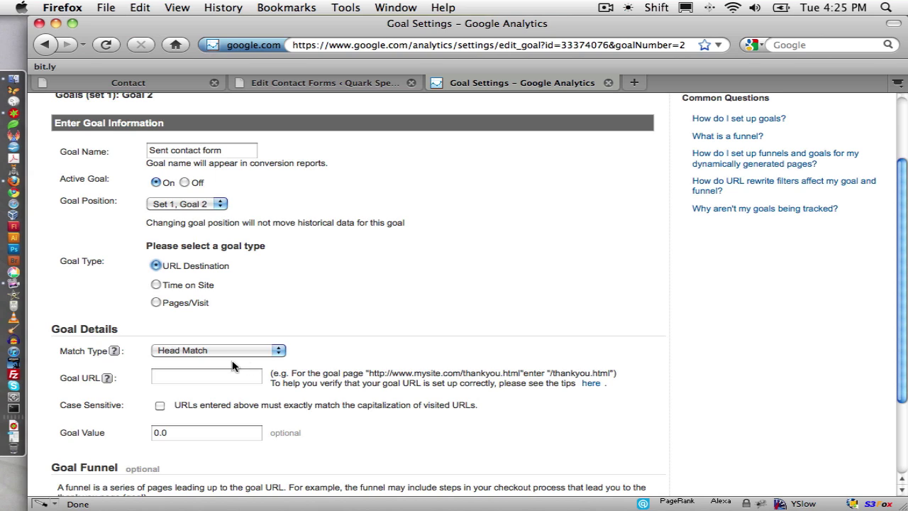
pyautogui.click(226, 354)
pyautogui.click(226, 352)
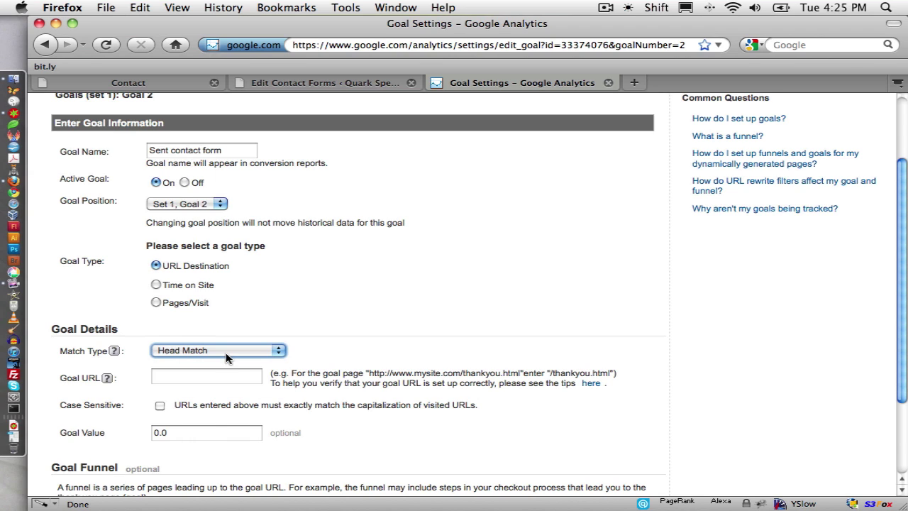
pyautogui.click(224, 378)
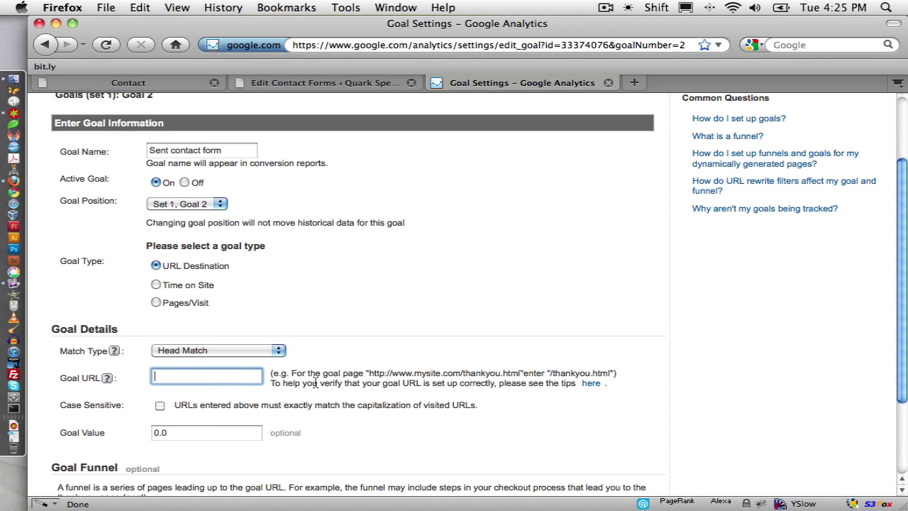
pyautogui.press('super+v')
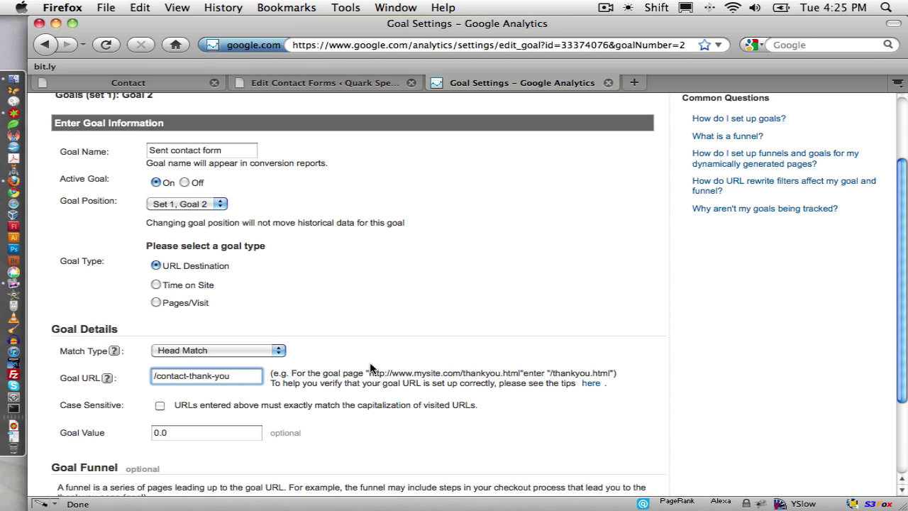
pyautogui.moveTo(236, 379); pyautogui.dragTo(110, 380)
pyautogui.press('super+c')
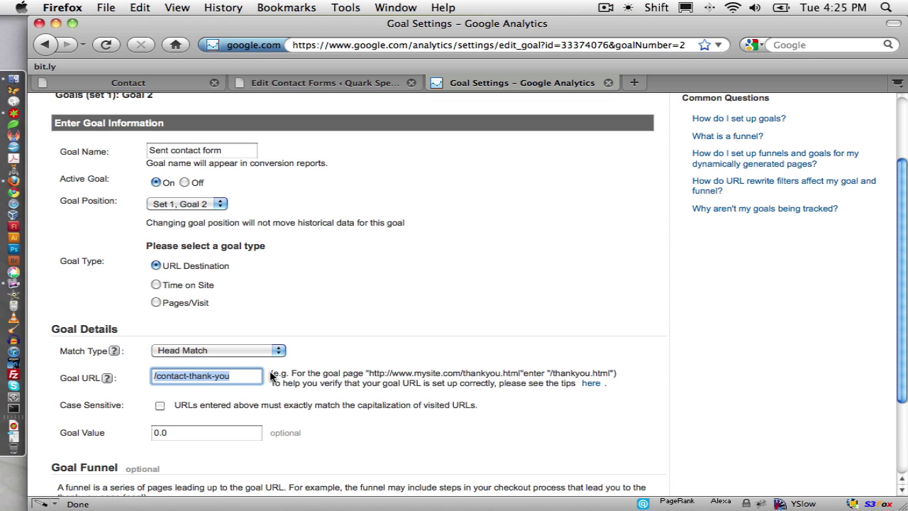
# Load the QuarkSpeed site's /contact-thank-you address, which shows a 'Nothing found' page.
pyautogui.click(155, 83)
pyautogui.click(429, 46)
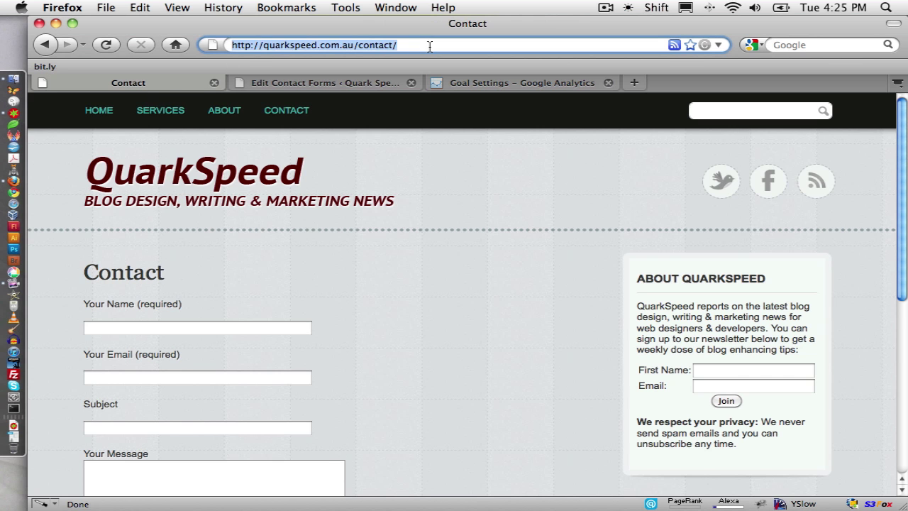
pyautogui.moveTo(429, 46); pyautogui.dragTo(358, 45)
pyautogui.press('super+v')
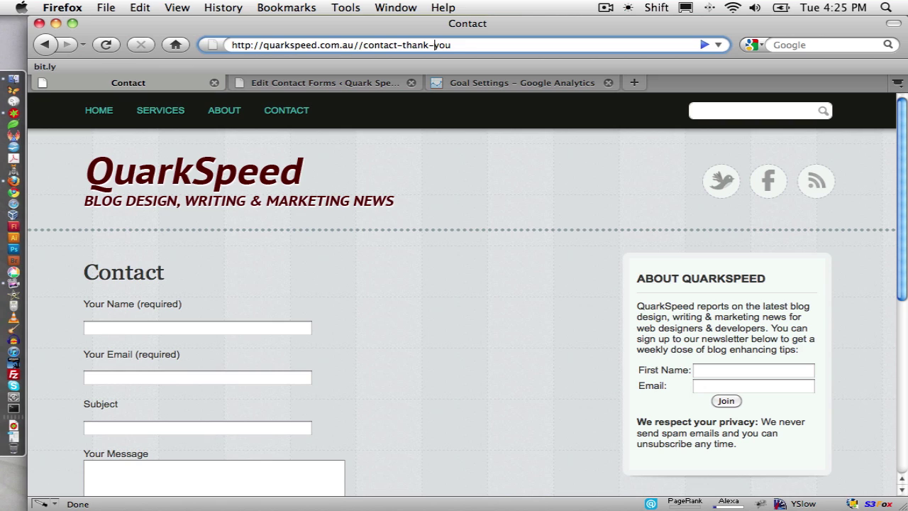
pyautogui.press('BackSpace')
pyautogui.press('Return')
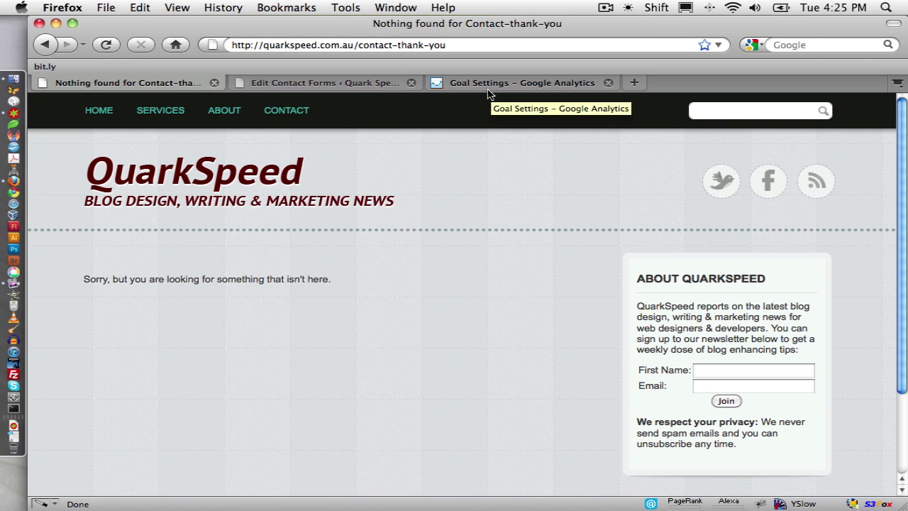
# Set the Sent contact form goal's value to 1 and save the goal.
pyautogui.click(537, 83)
pyautogui.click(408, 340)
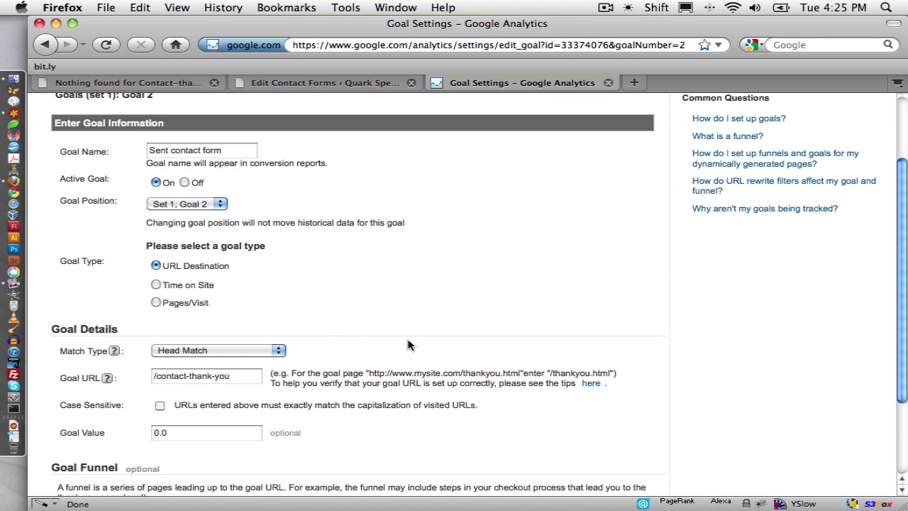
pyautogui.scroll(-3, 408, 345)
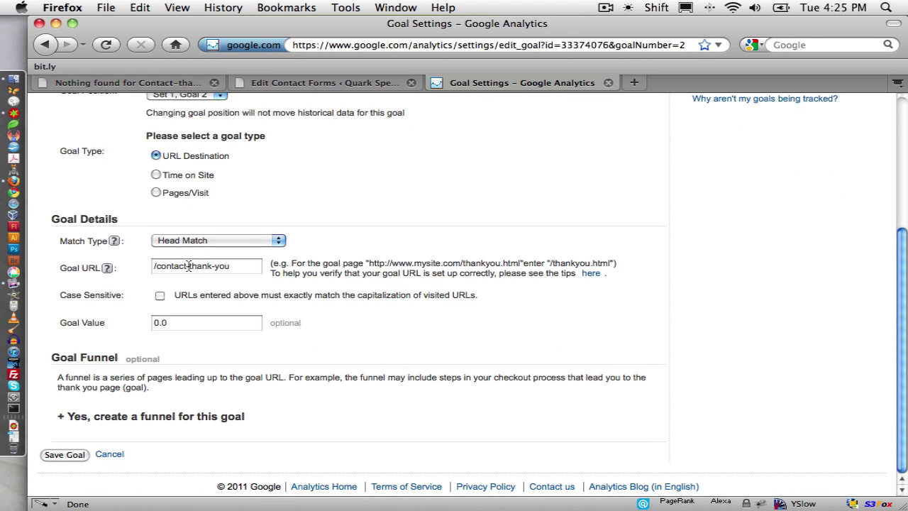
pyautogui.doubleClick(178, 325)
pyautogui.write('1')
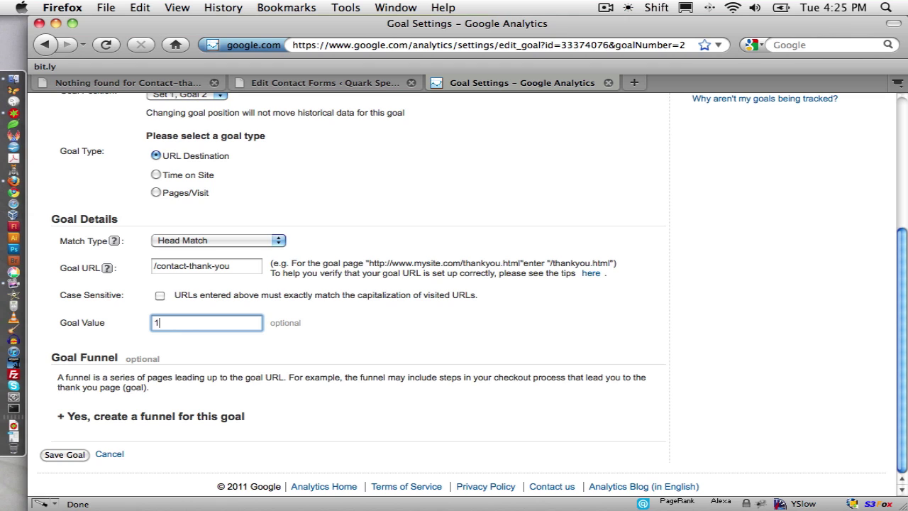
pyautogui.click(71, 453)
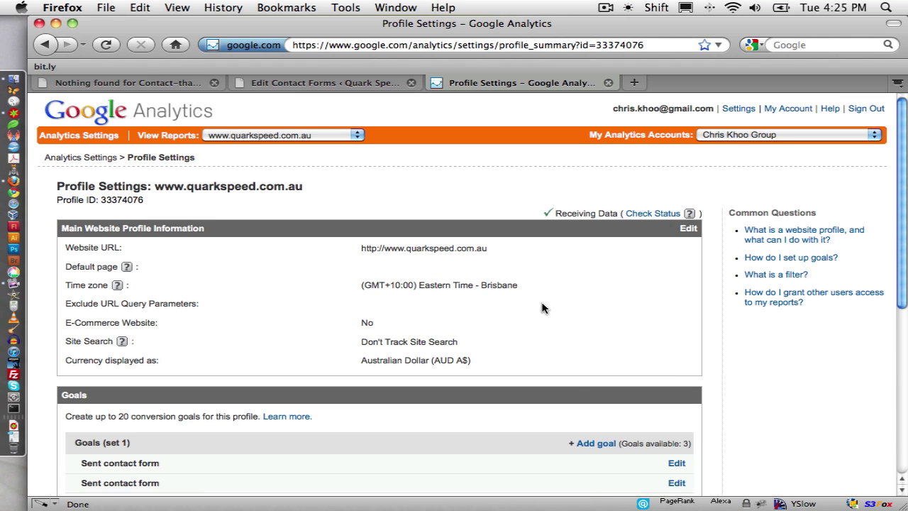
# Return to the QuarkSpeed contact form and fill in the sender's name and e-mail address.
pyautogui.click(129, 83)
pyautogui.press('BackSpace')
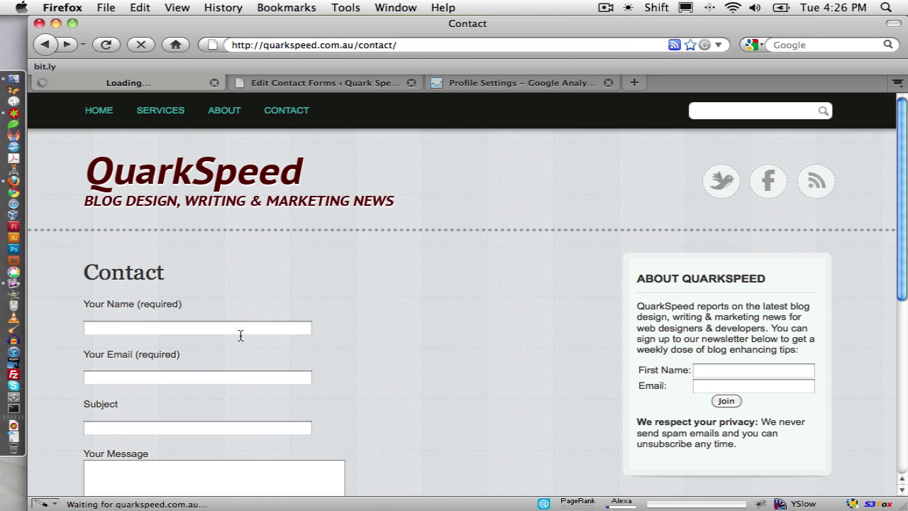
pyautogui.click(221, 326)
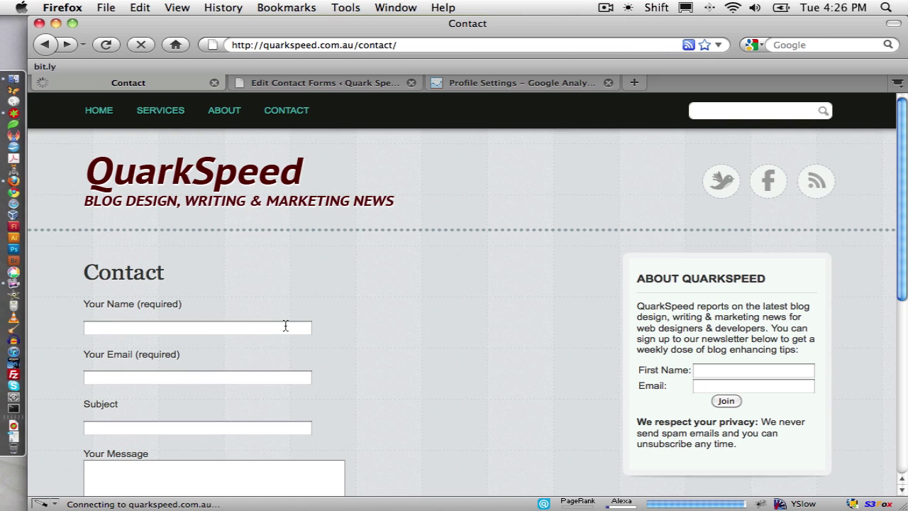
pyautogui.scroll(-2, 425, 320)
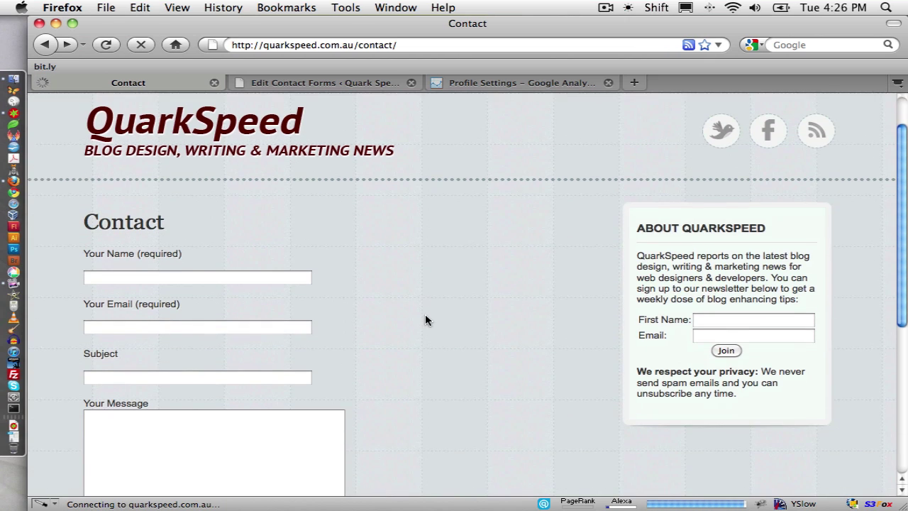
pyautogui.click(259, 279)
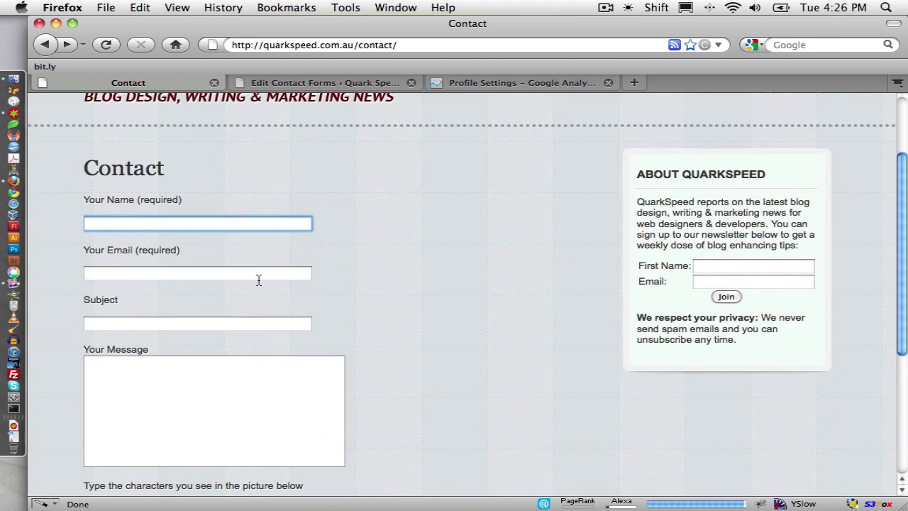
pyautogui.write('Chris')
pyautogui.press('Tab')
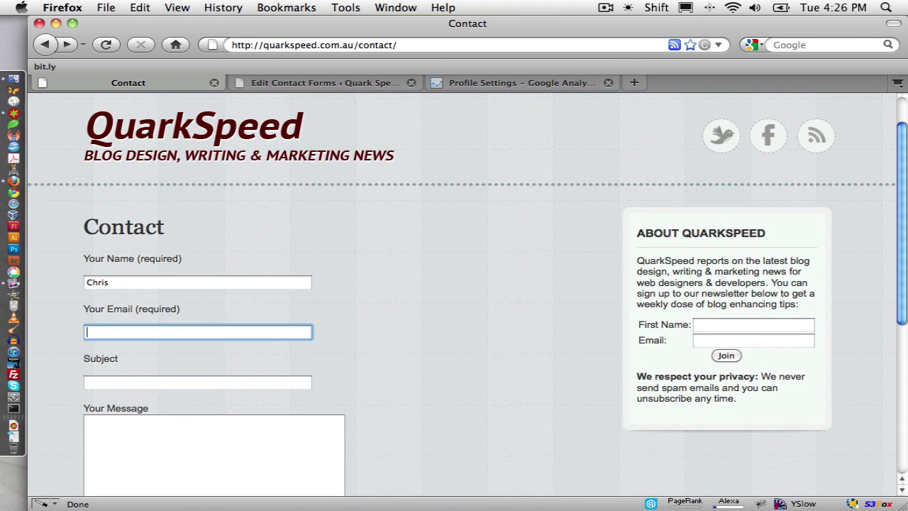
pyautogui.write('chris.k')
pyautogui.press('Down')
pyautogui.press('Tab')
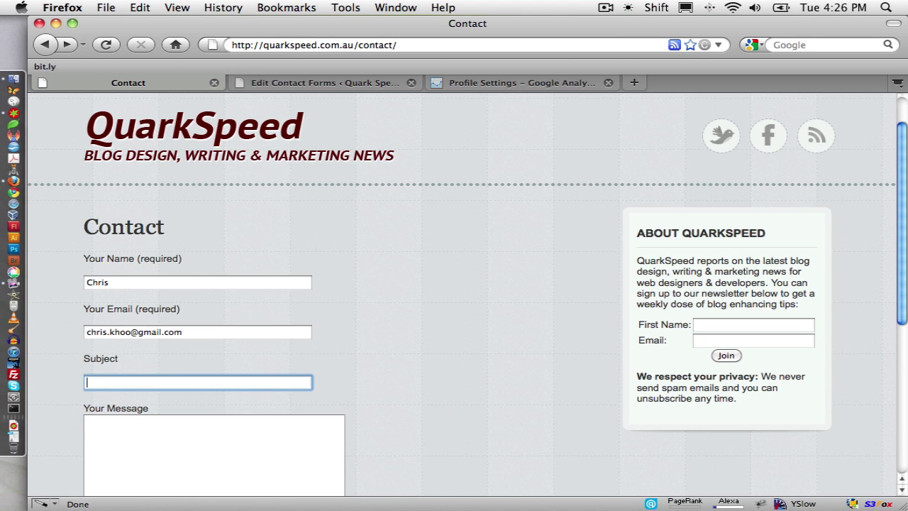
# Enter 'Test' as subject and message, answer the captcha, and send the form.
pyautogui.scroll(-1, 426, 365)
pyautogui.write('Test')
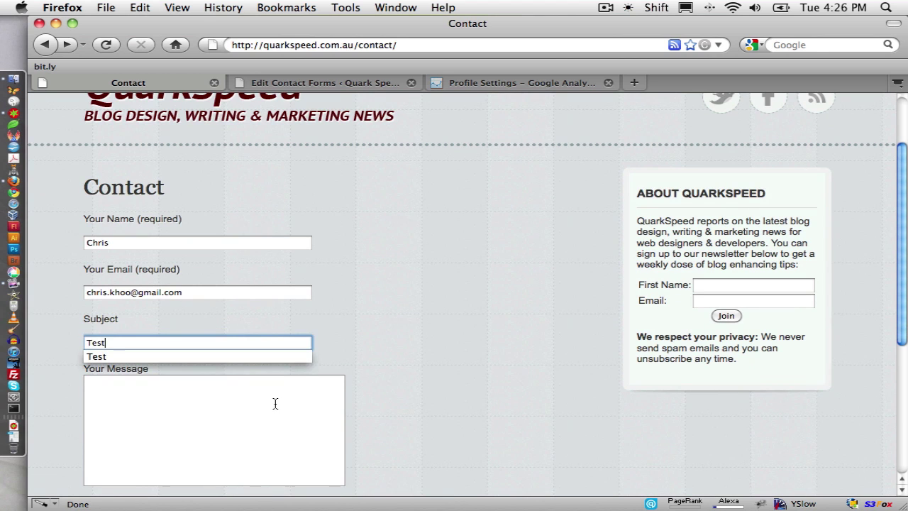
pyautogui.click(274, 404)
pyautogui.write('Test')
pyautogui.scroll(-3, 358, 387)
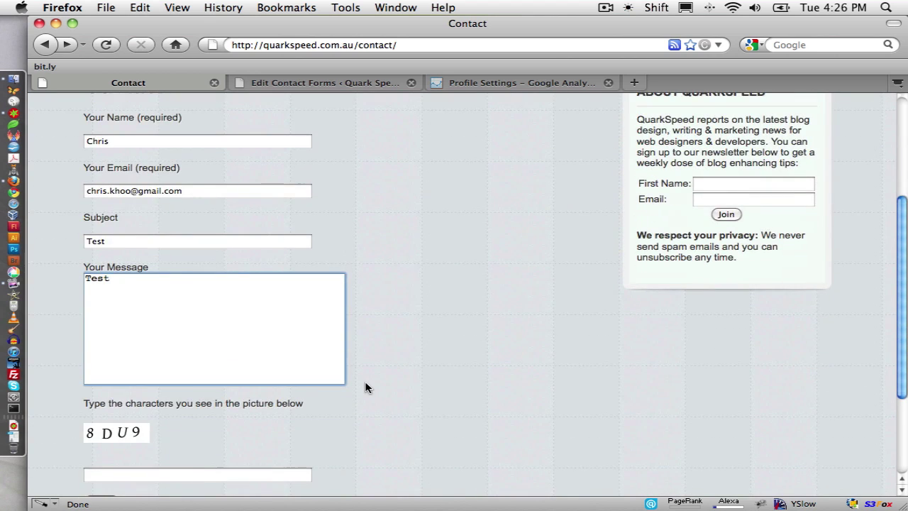
pyautogui.click(205, 479)
pyautogui.write('8DU9')
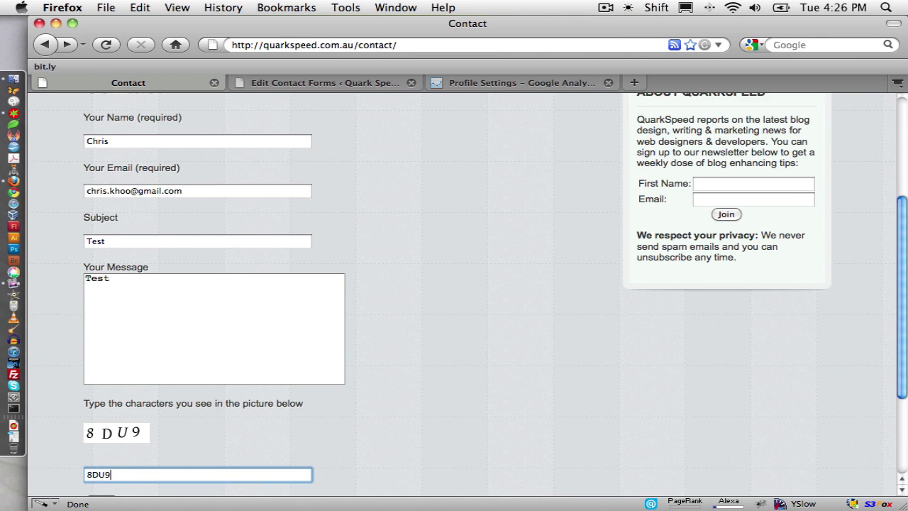
pyautogui.scroll(-4, 461, 298)
pyautogui.click(103, 362)
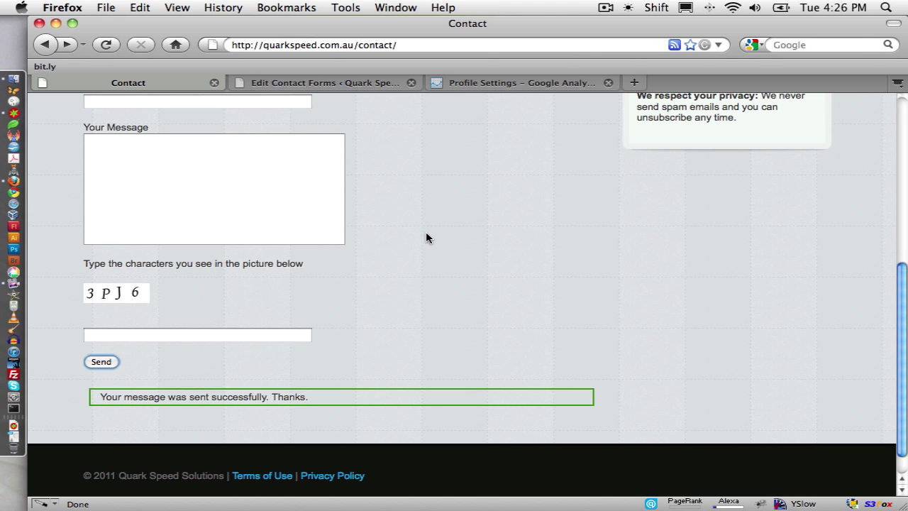
# Return to Google Analytics Profile Settings, which lists two Sent contact form goals, then show all windows.
pyautogui.scroll(5, 490, 243)
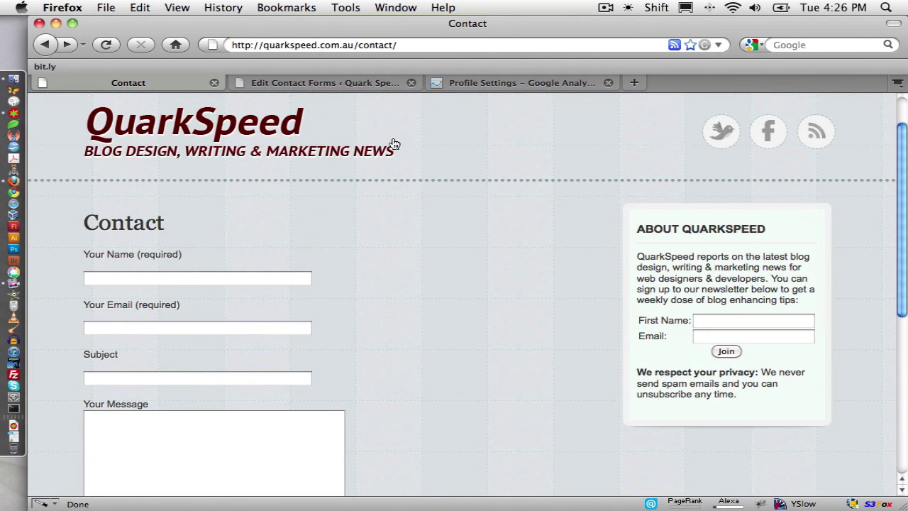
pyautogui.click(451, 84)
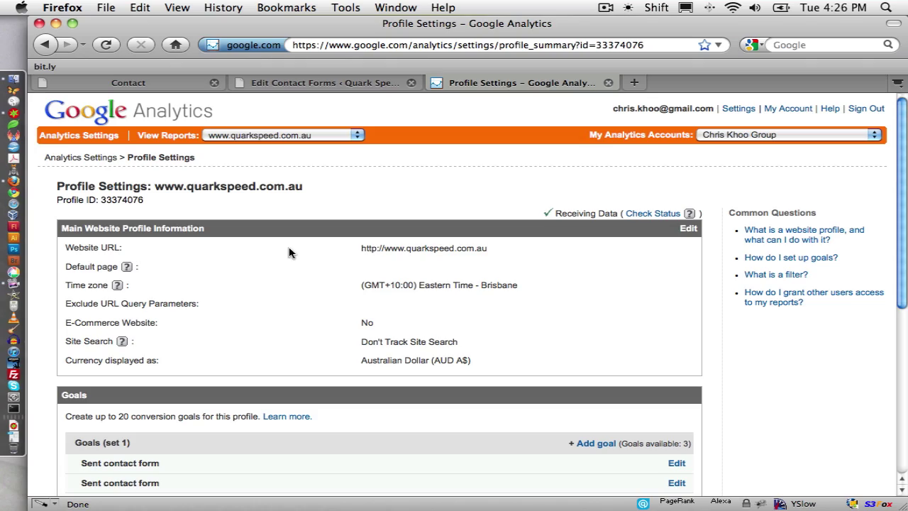
pyautogui.press('F9')
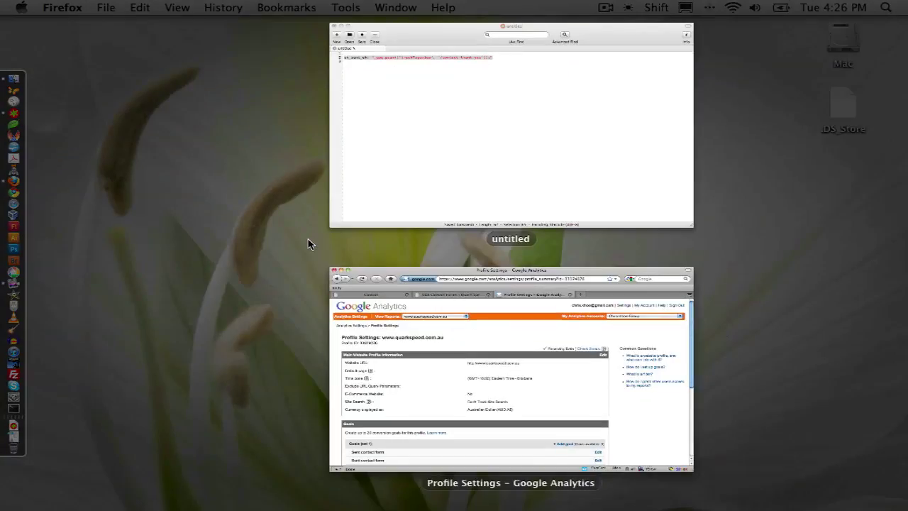